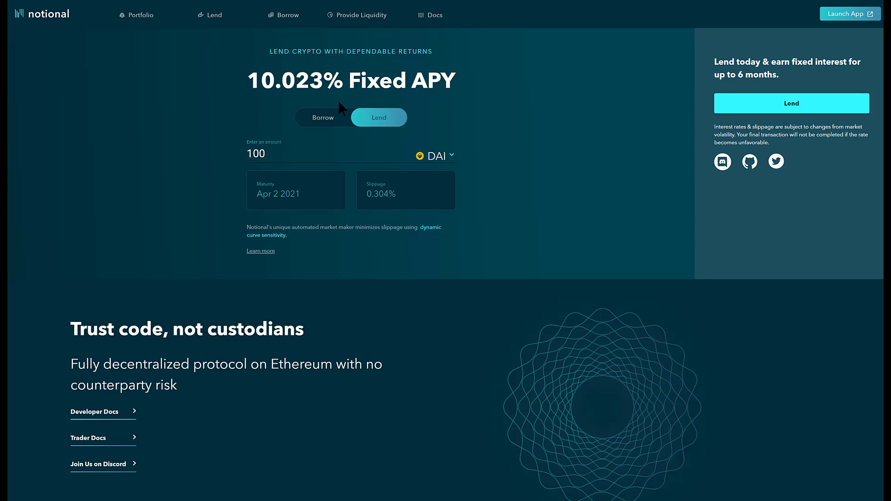
Step: Open the fixed-rate DAI lending page and inspect the Jan 2021 and Apr 2021 market figures in the chart
left_click(209, 15)
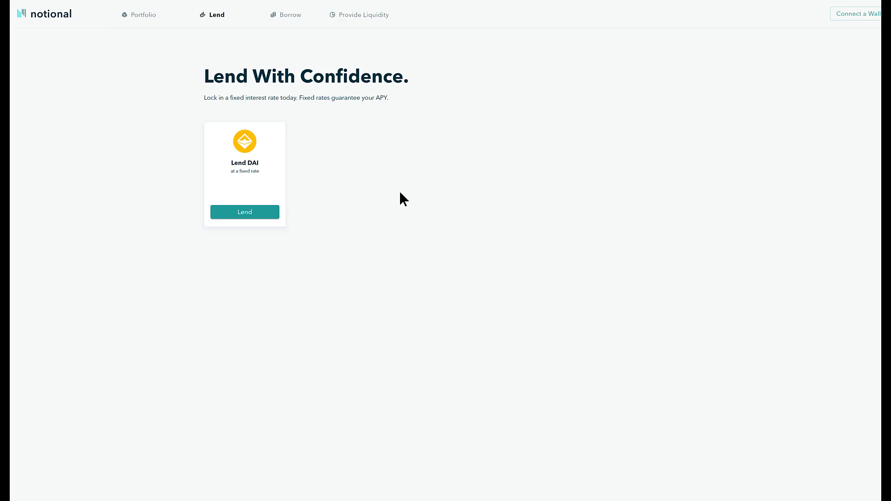
left_click(261, 215)
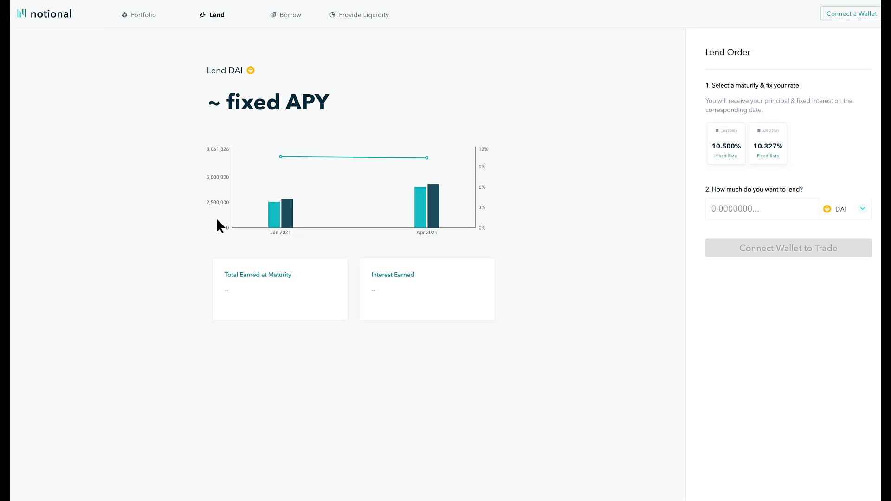
mouse_move(258, 195)
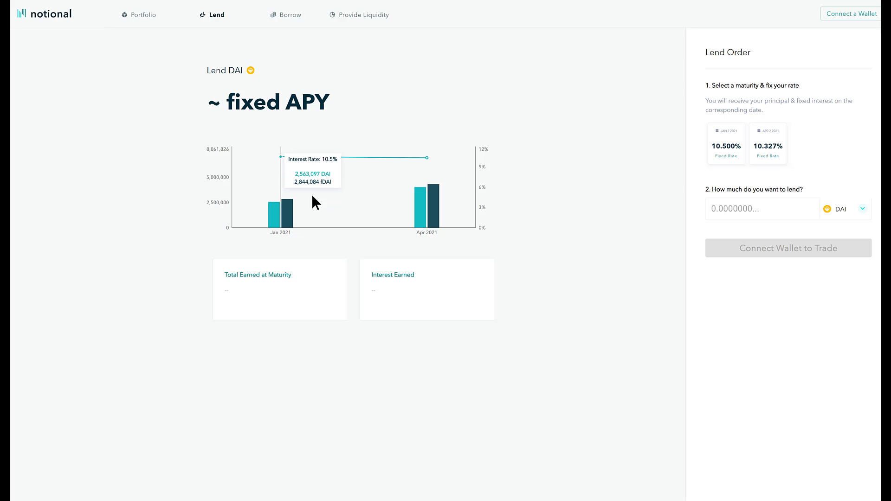
mouse_move(429, 193)
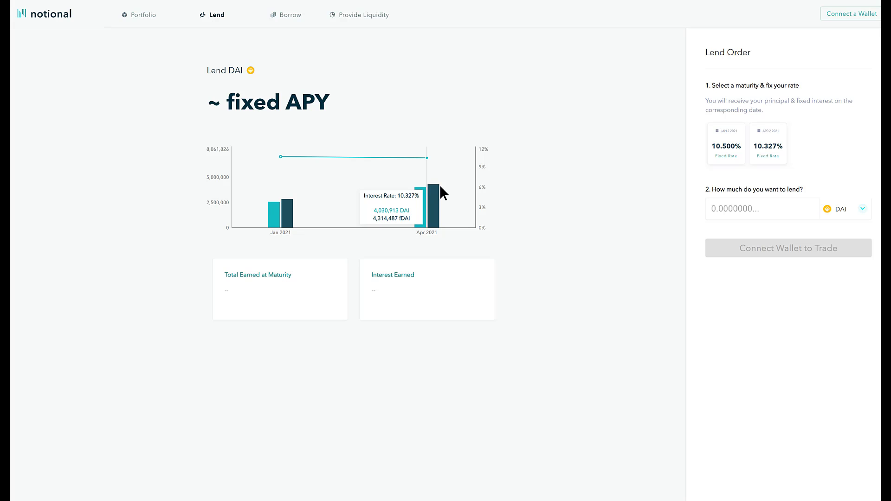
Step: Set up a lend order for 250 DAI with the Jan 2 2021 maturity
left_click(726, 150)
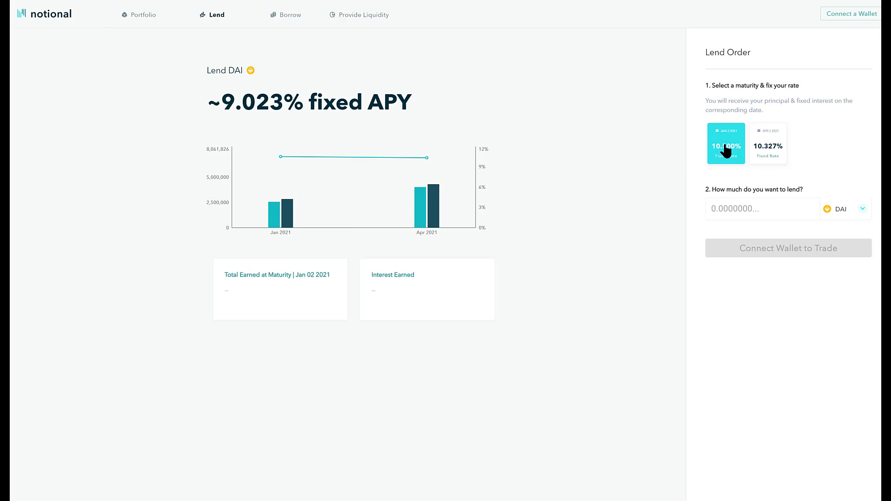
left_click(725, 205)
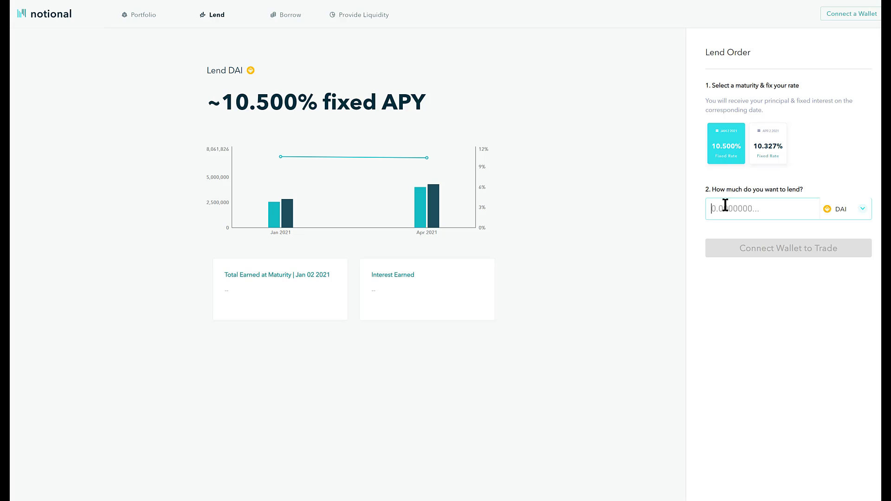
type("250")
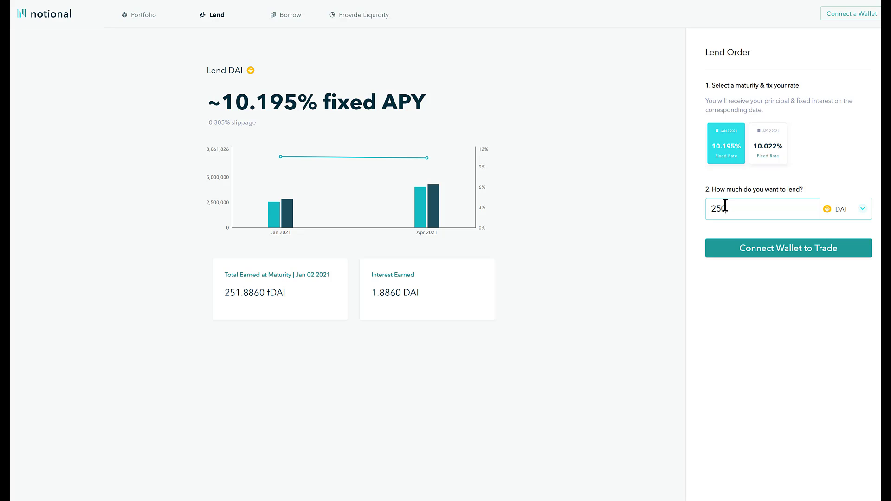
Step: Connect the MetaMask wallet, then submit the Jan 2 2021 lend order and approve its transaction
left_click(790, 248)
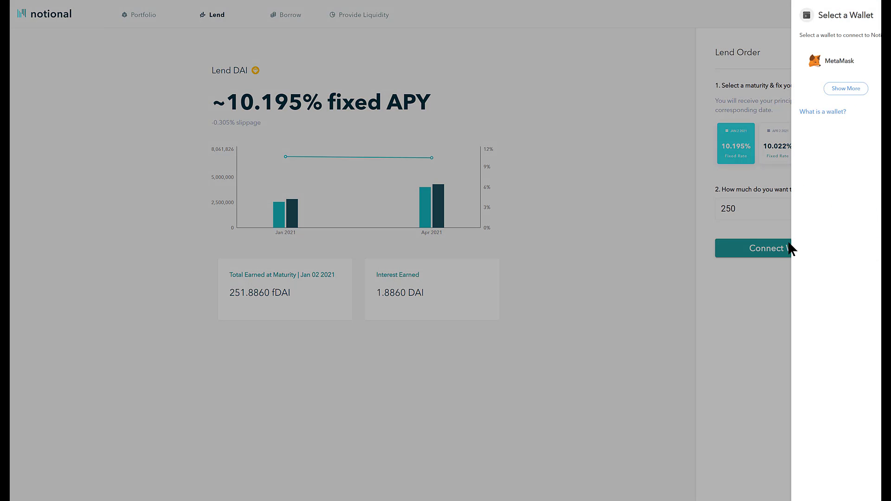
left_click(843, 70)
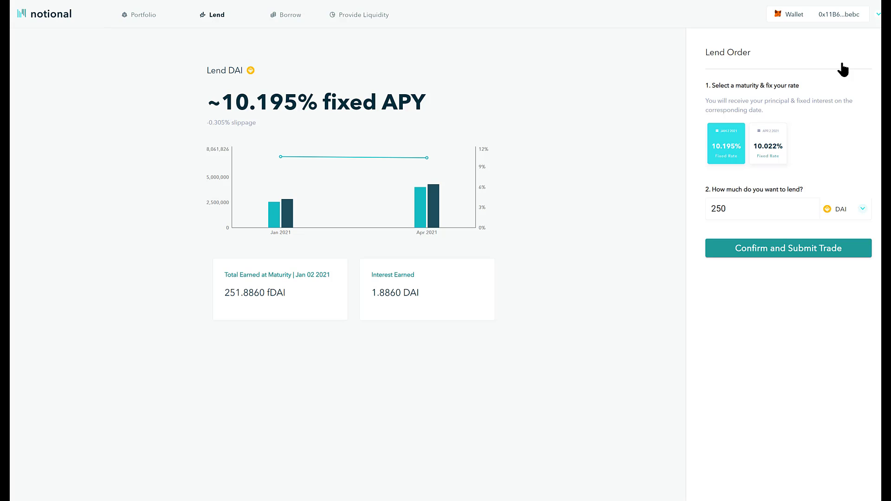
left_click(784, 250)
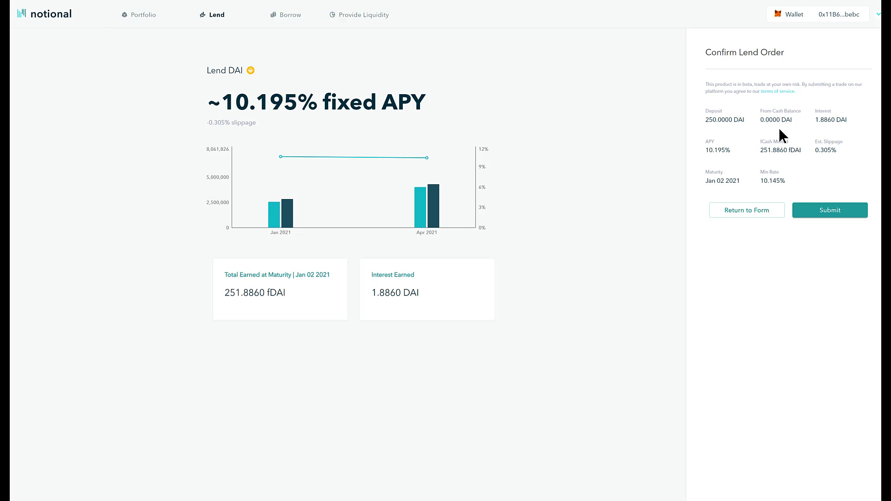
left_click(826, 212)
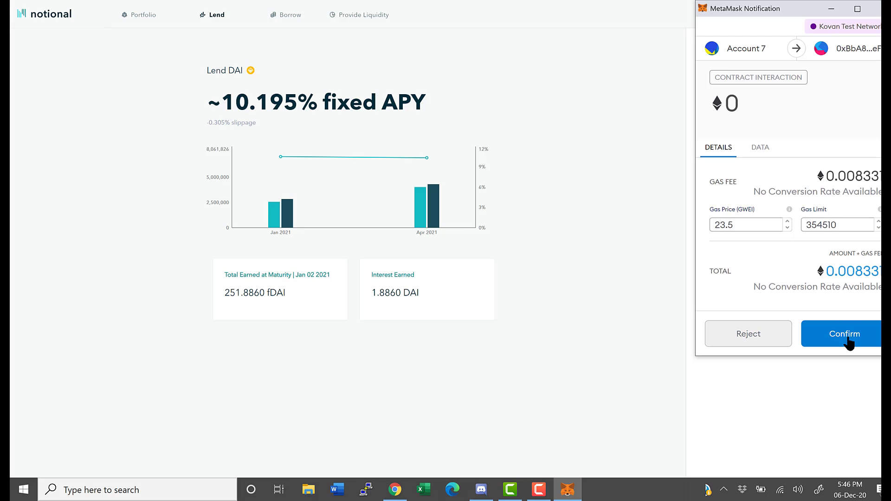
left_click(849, 343)
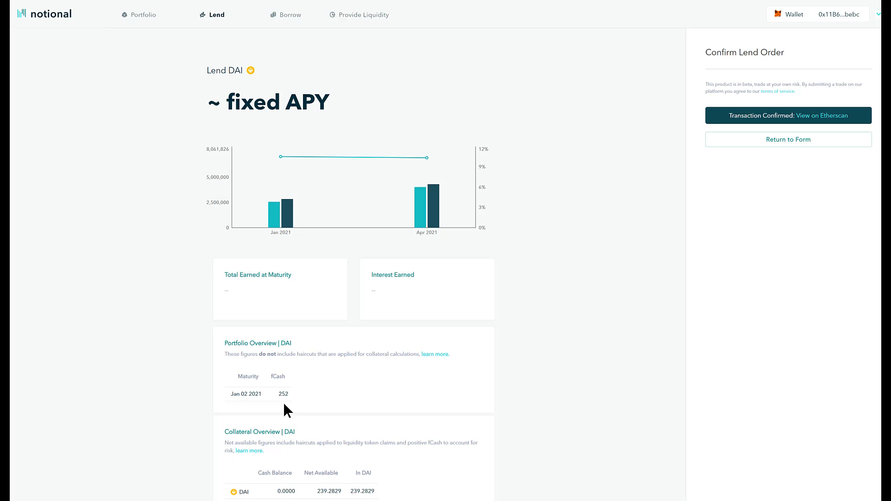
Step: Return to the lend form and set up a second order for 250 DAI with the Apr 2 2021 maturity
scroll(285, 404, "down", 3)
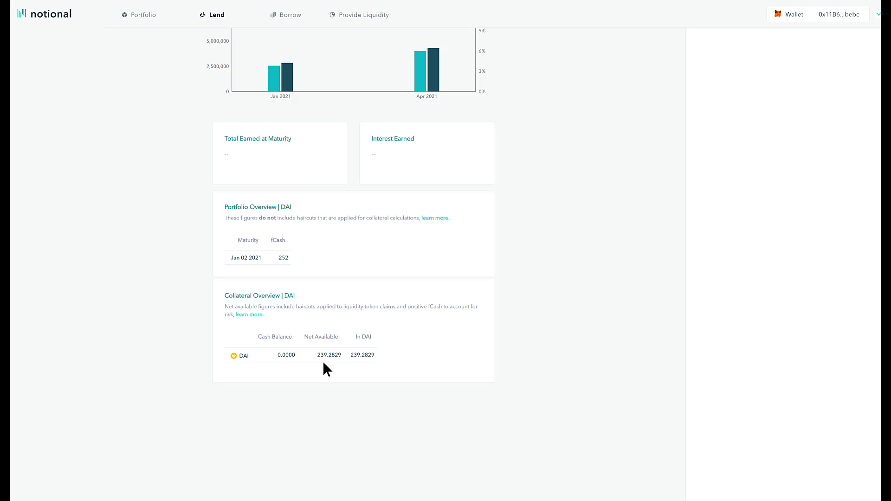
scroll(322, 360, "up", 4)
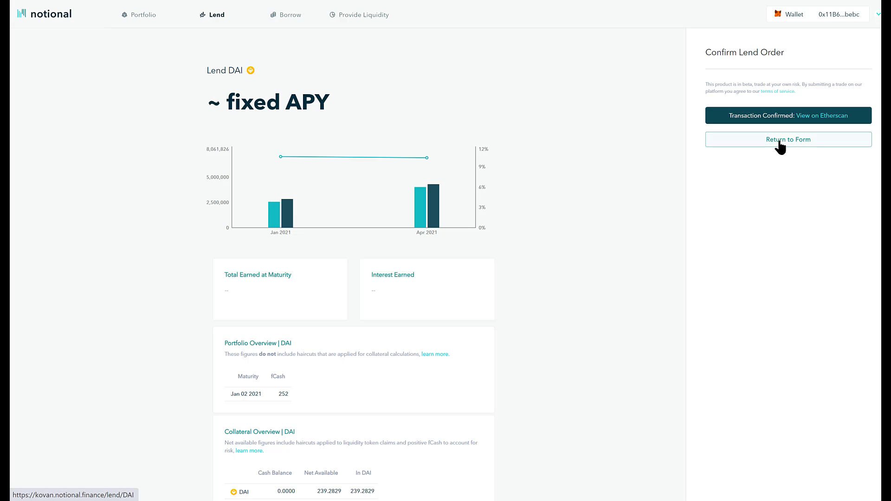
left_click(779, 145)
left_click(781, 147)
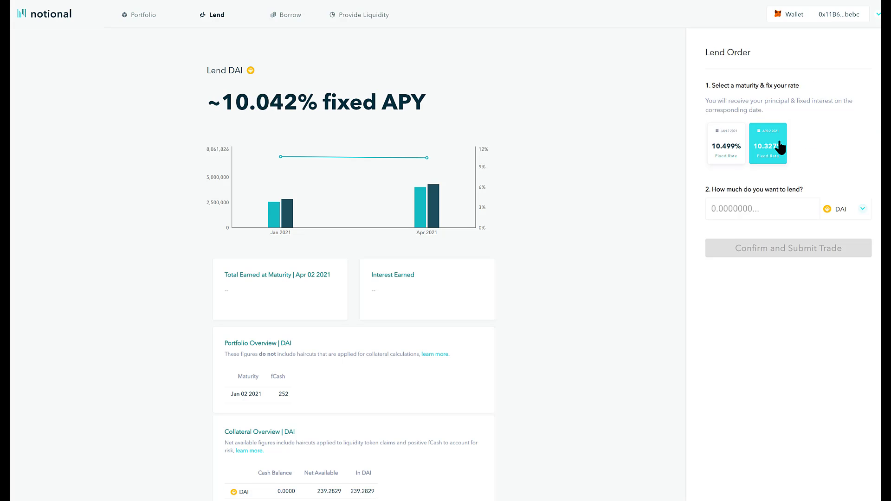
left_click(750, 211)
type("25")
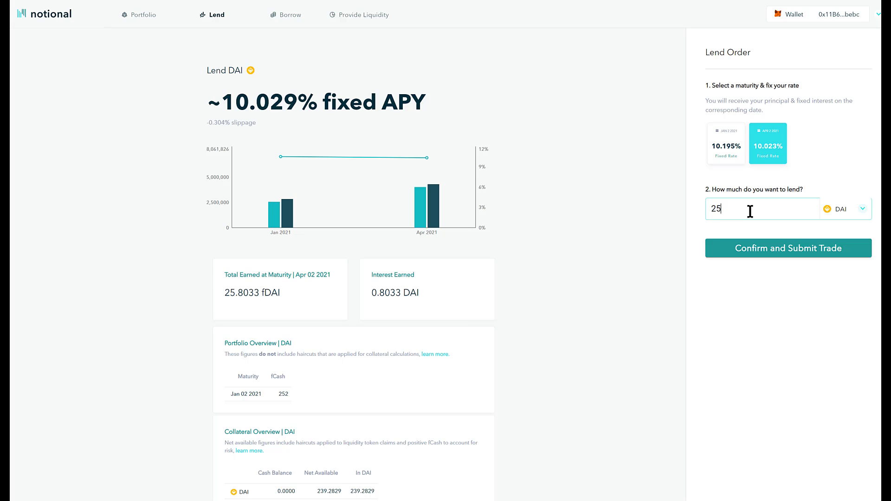
type("0")
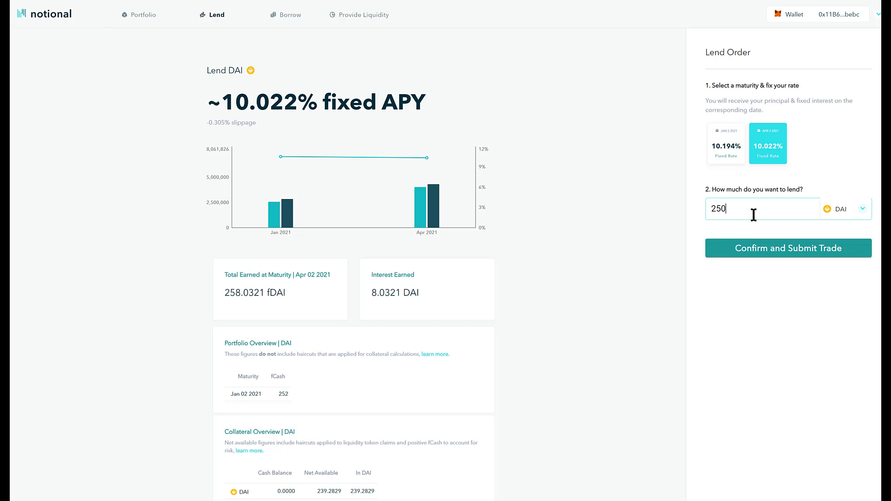
Step: Submit the Apr 2 2021 lend order and review the DAI portfolio and collateral overviews
left_click(784, 250)
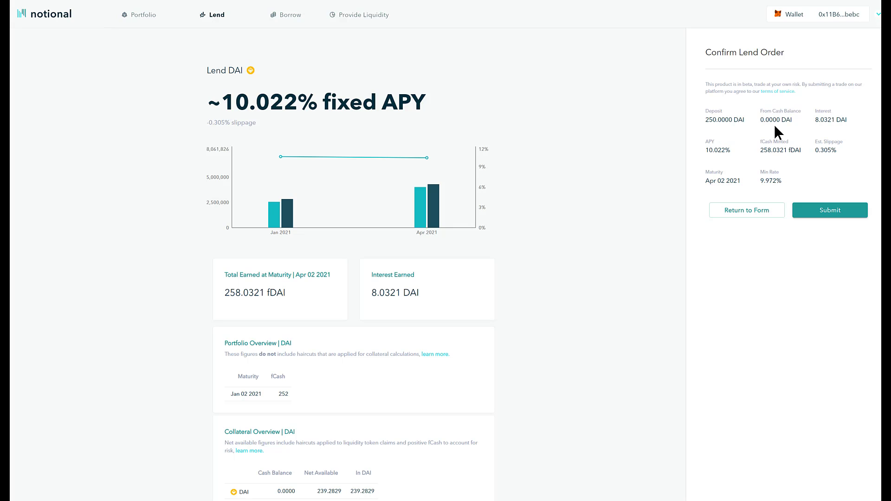
left_click(823, 209)
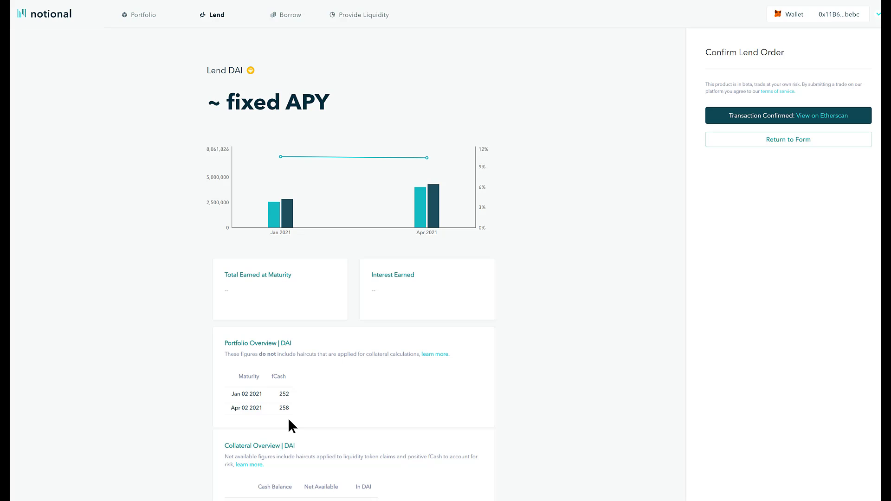
scroll(288, 418, "down", 3)
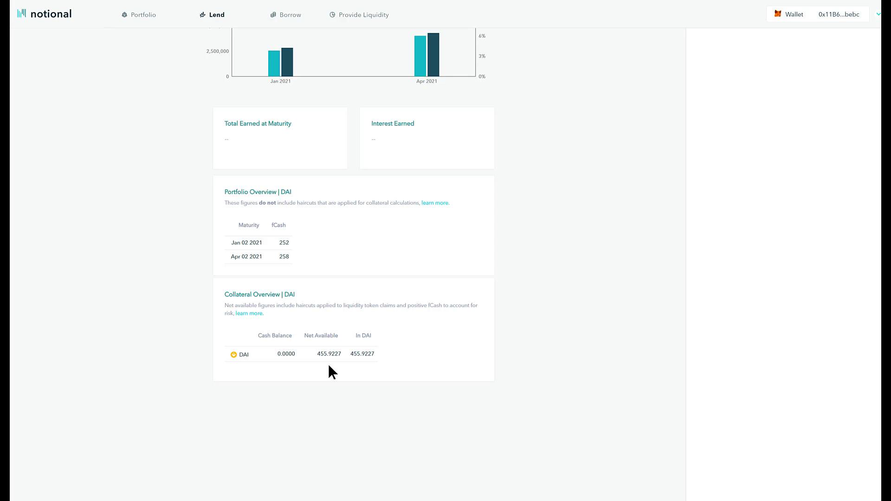
Step: From the portfolio, roll the Jan 02 2021 DAI loan to the Apr 02 2021 maturity and approve the transaction in MetaMask
left_click(142, 24)
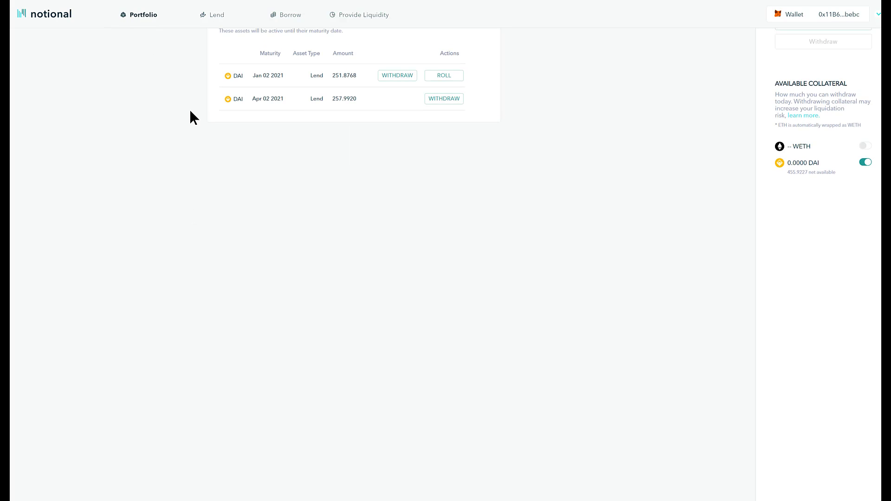
scroll(189, 109, "up", 3)
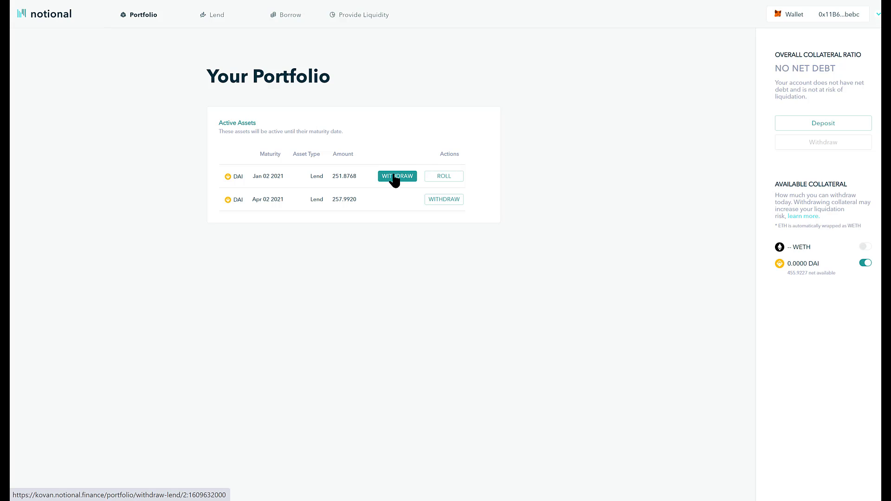
left_click(446, 177)
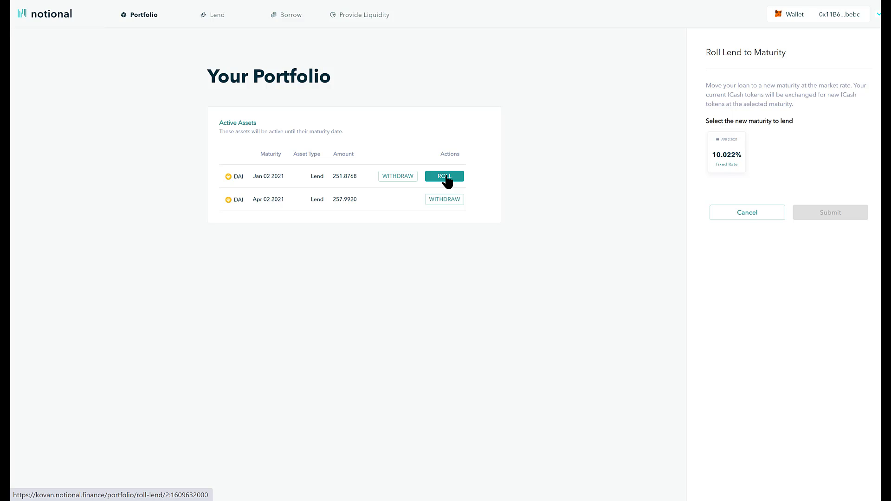
left_click(724, 161)
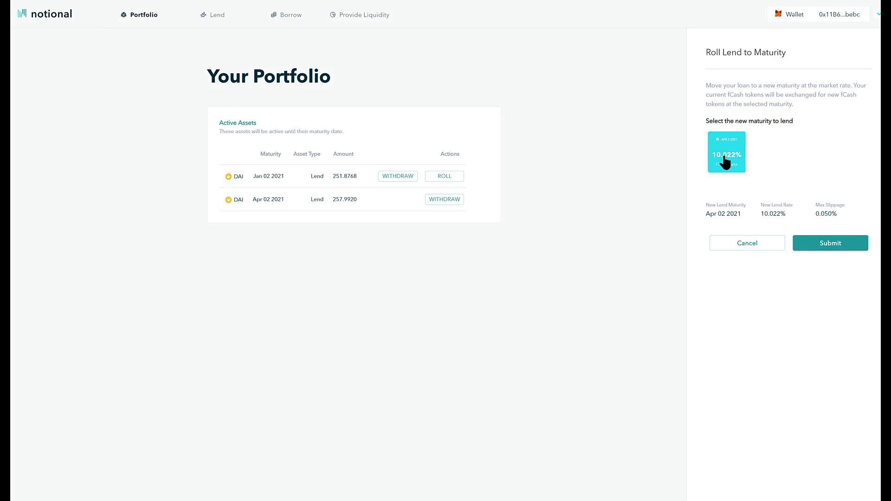
left_click(815, 250)
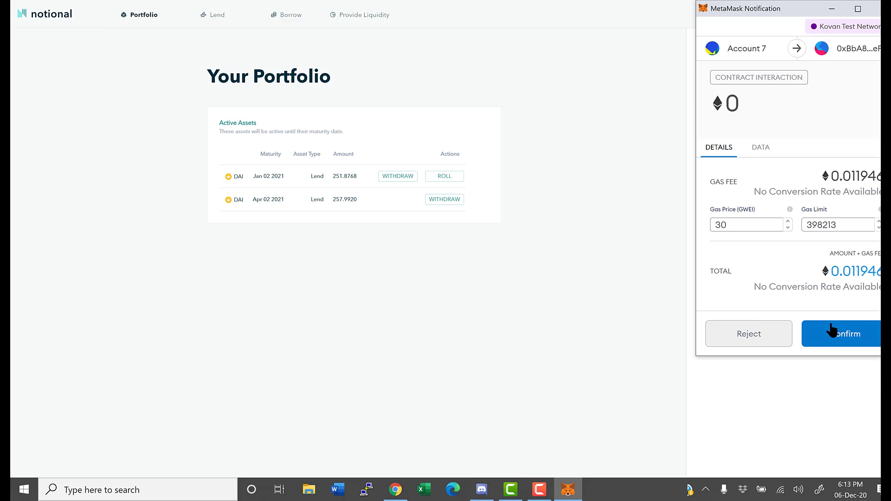
left_click(831, 330)
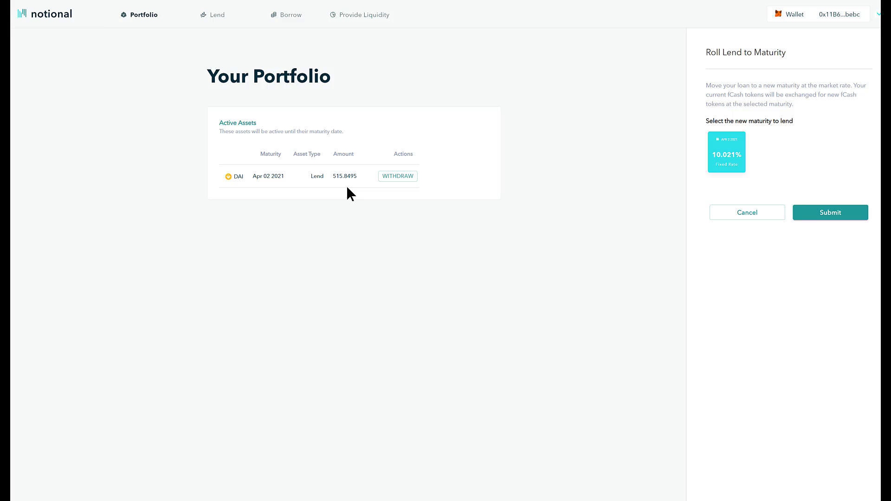
Step: Withdraw the maximum fCash amount of the Apr 02 2021 DAI loan to the wallet and submit the withdrawal
left_click(399, 178)
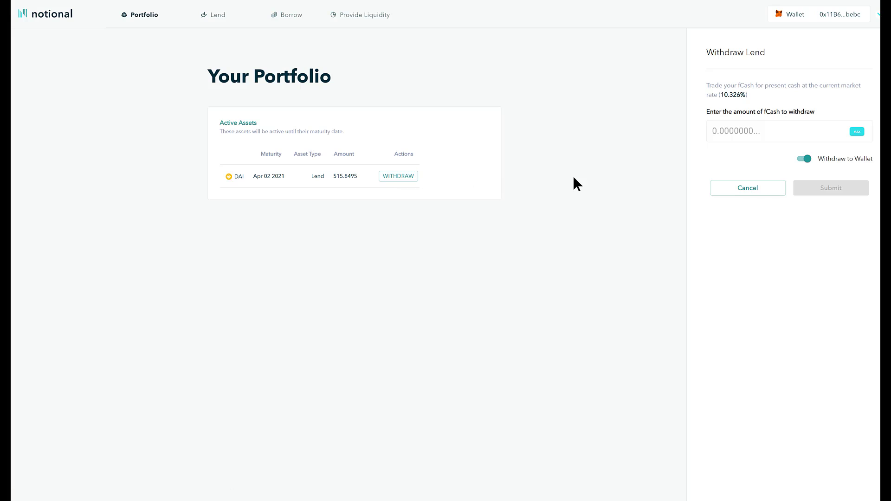
left_click(799, 162)
left_click(799, 165)
left_click(856, 132)
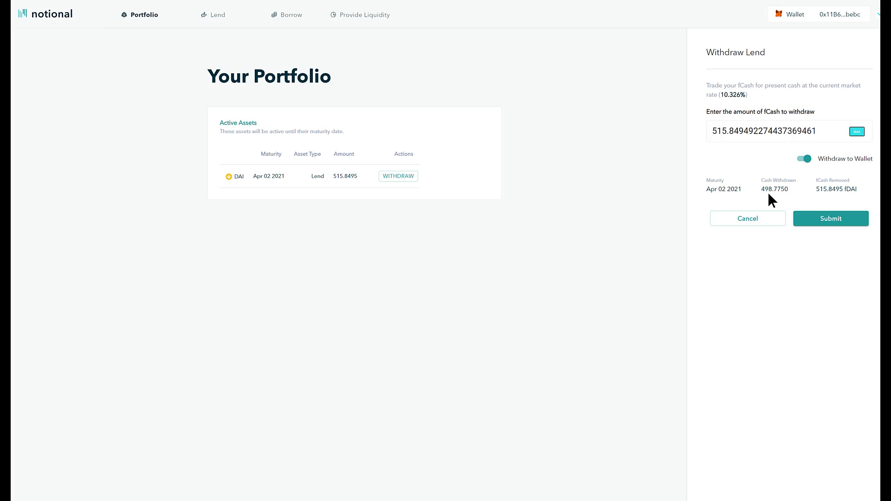
left_click(824, 223)
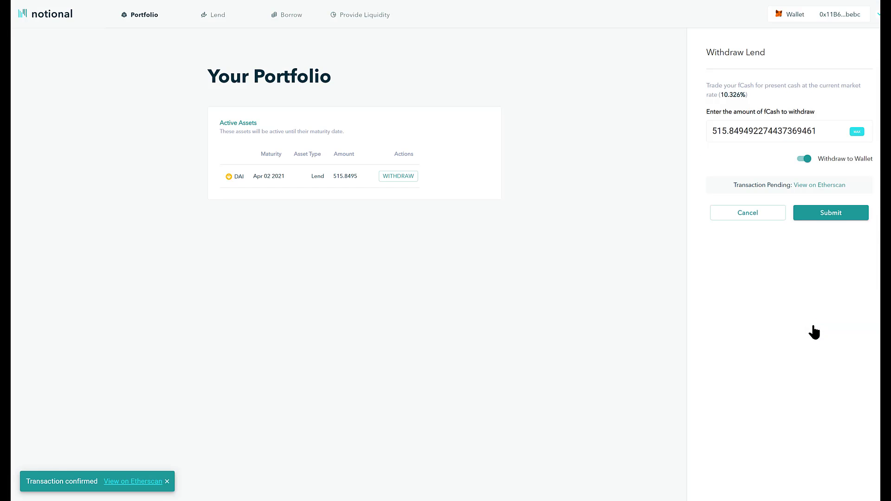